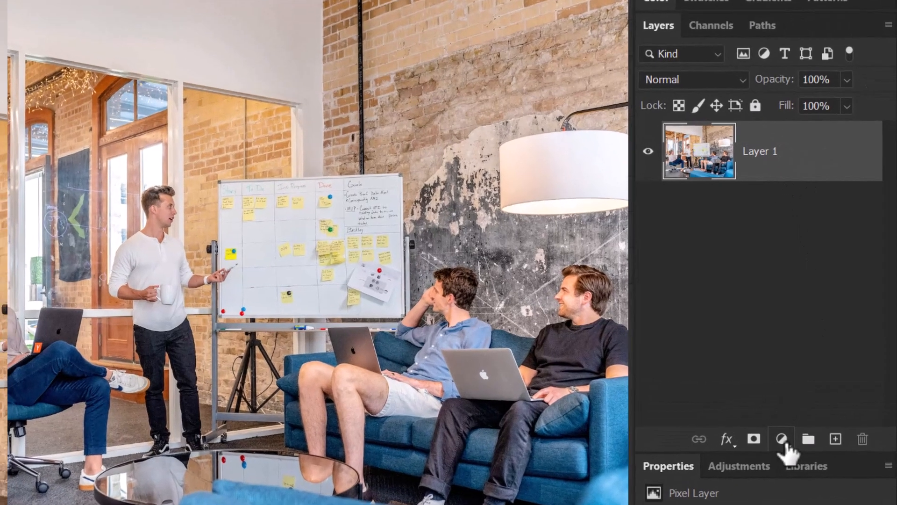
- Add a Hue/Saturation adjustment layer above Layer 1 and enlarge the area that shows its properties
left_click(819, 350)
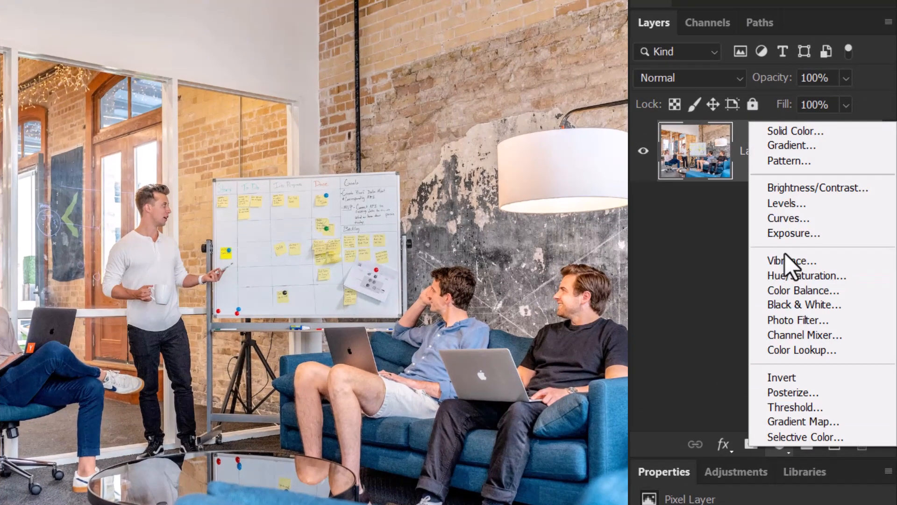
left_click(786, 279)
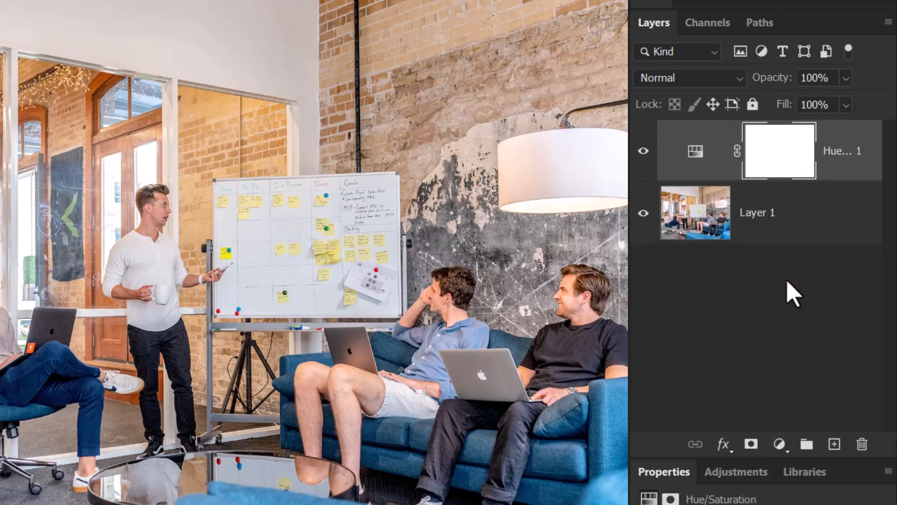
double_click(699, 153)
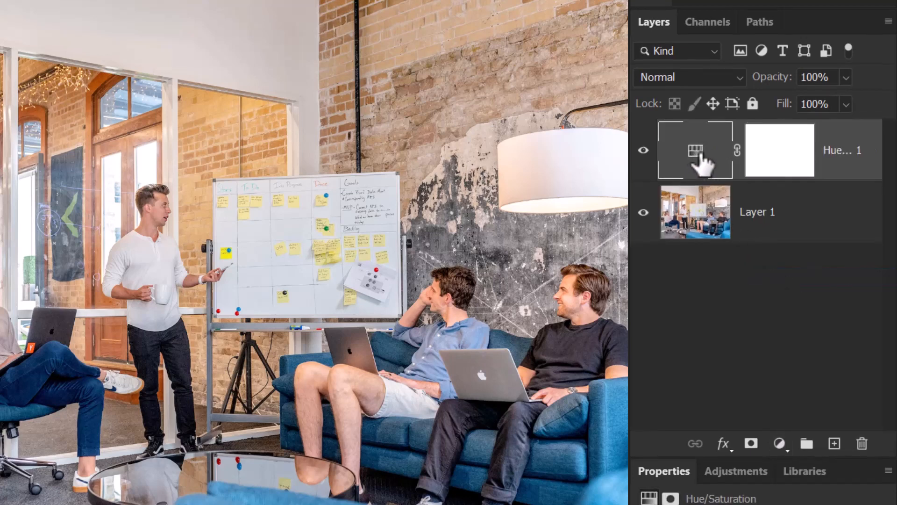
left_click_drag(787, 359, 773, 198)
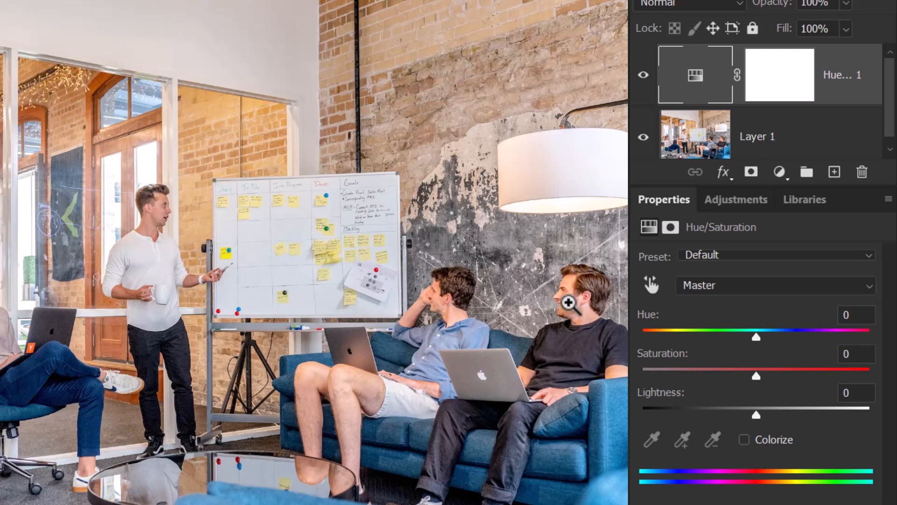
left_click_drag(416, 277, 443, 237)
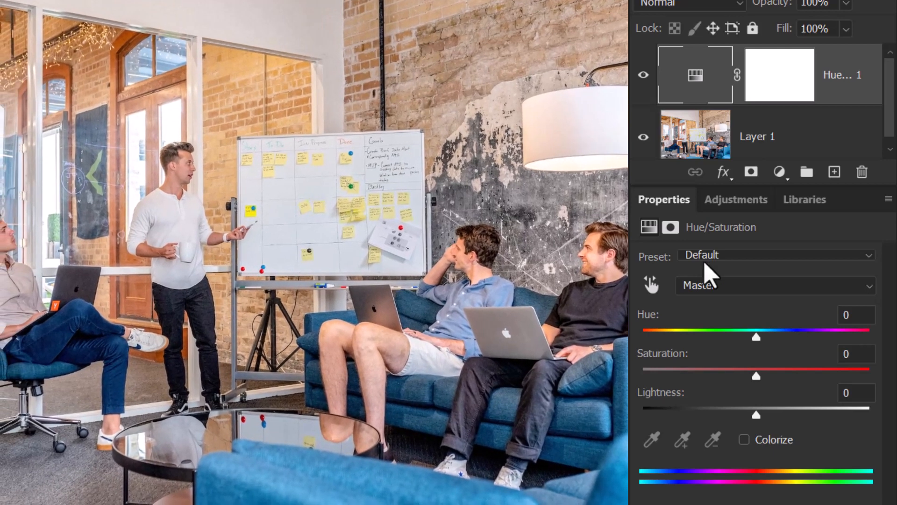
- Set the saturation of both the Cyans and the Blues to -100 in the Hue/Saturation layer
left_click(731, 294)
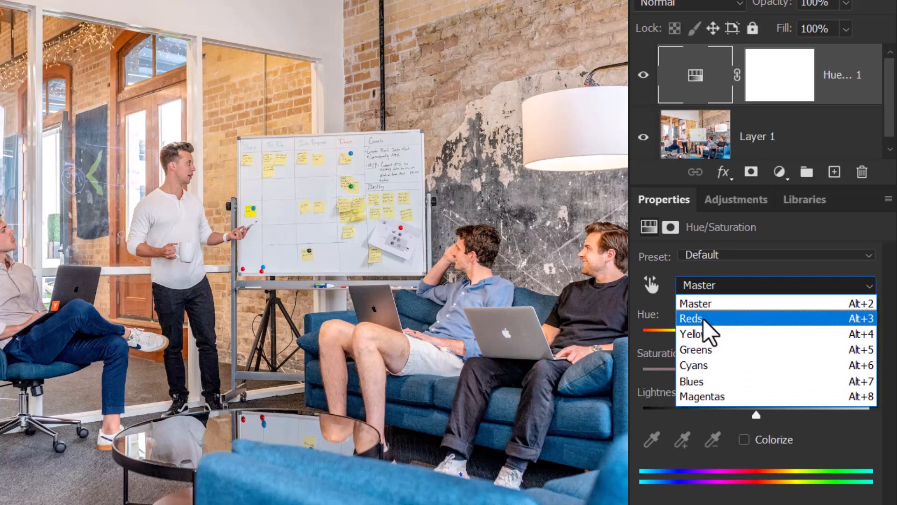
left_click(705, 369)
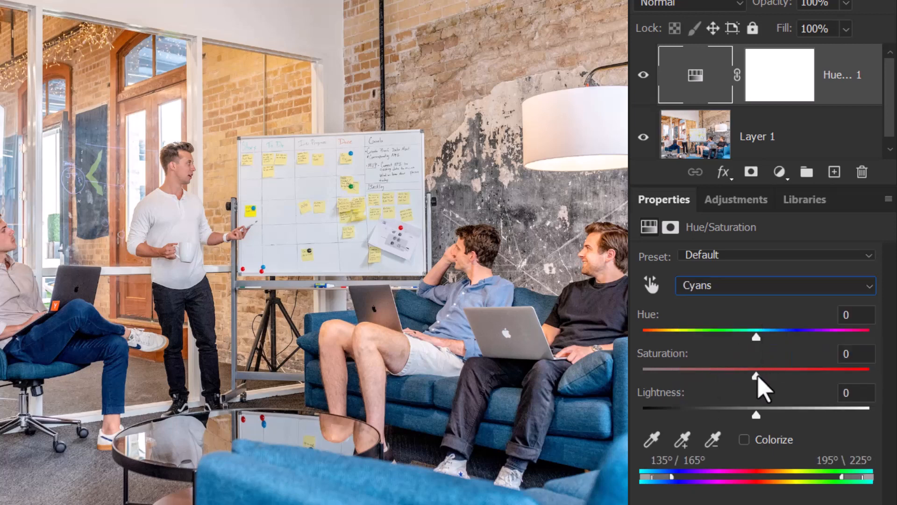
left_click_drag(756, 375, 643, 376)
left_click(717, 290)
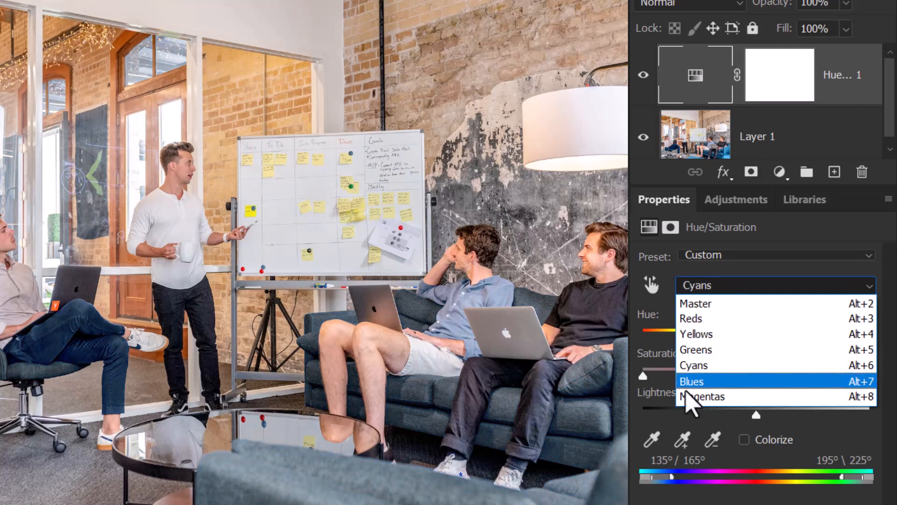
left_click(686, 380)
left_click_drag(756, 376, 643, 376)
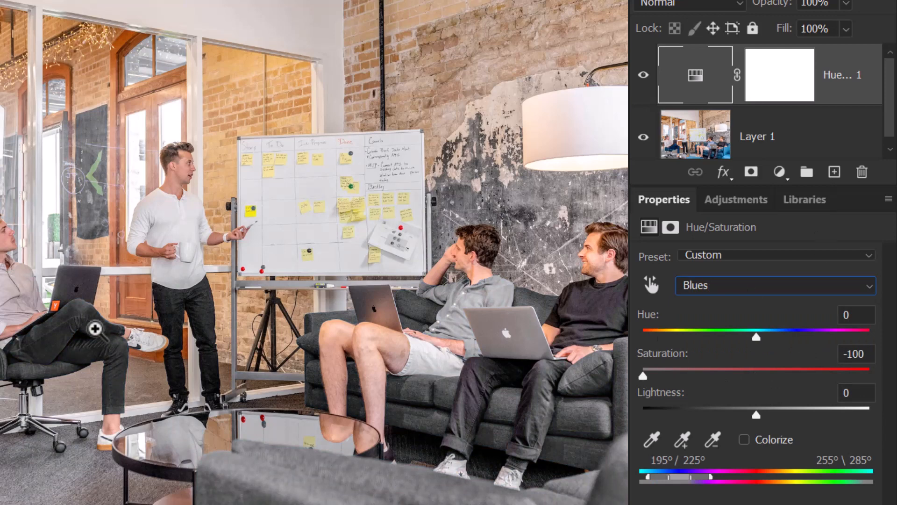
- Set the Greens' saturation to -100 and the Yellows' saturation to -75 in the Hue/Saturation layer
left_click(704, 288)
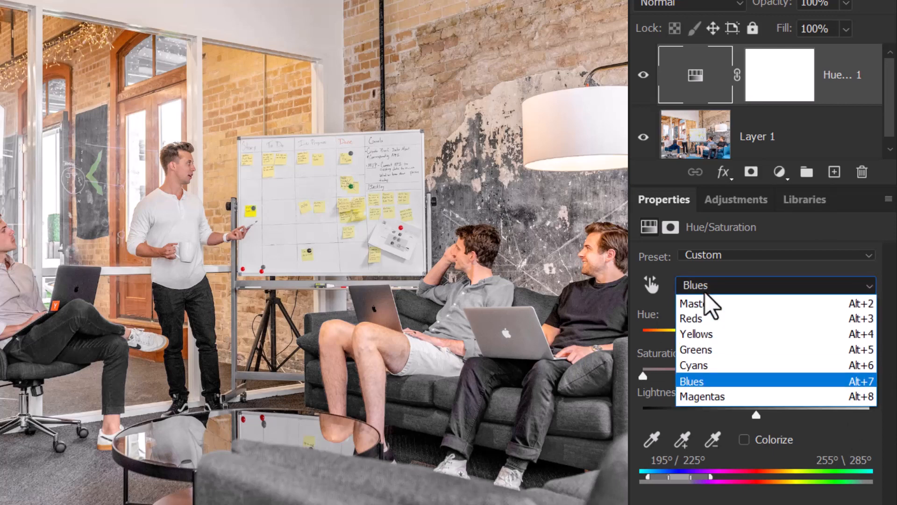
left_click(716, 351)
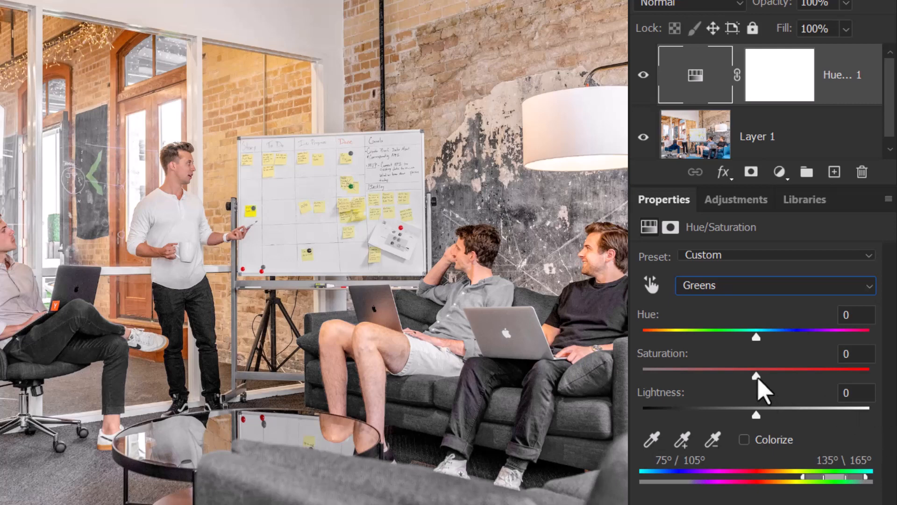
left_click_drag(756, 376, 628, 396)
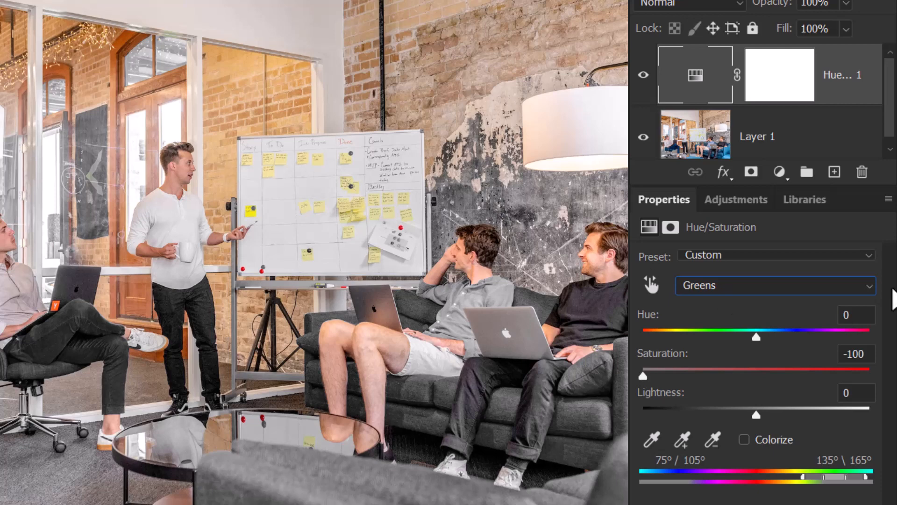
left_click(750, 292)
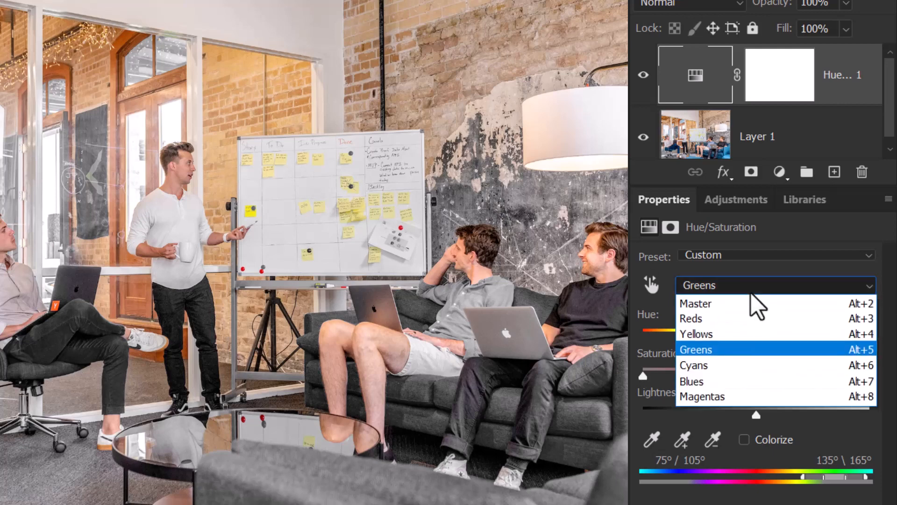
left_click(703, 335)
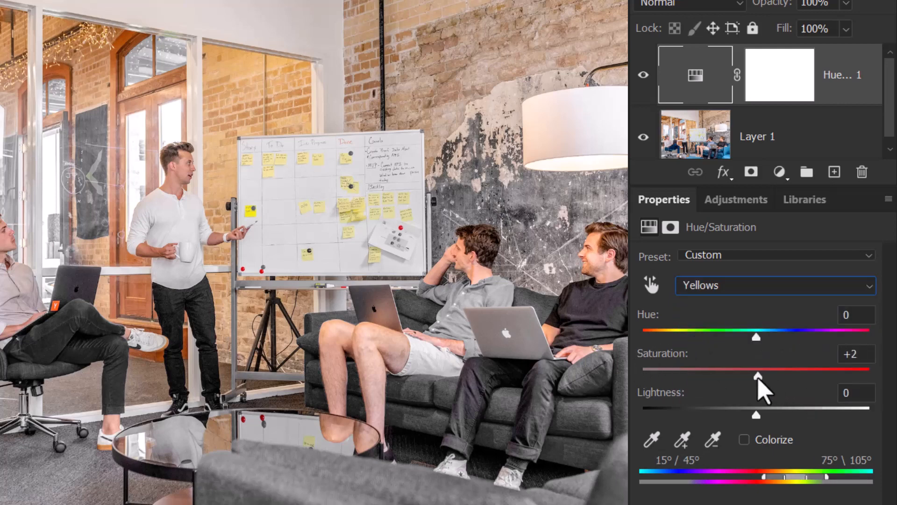
left_click_drag(759, 379, 641, 380)
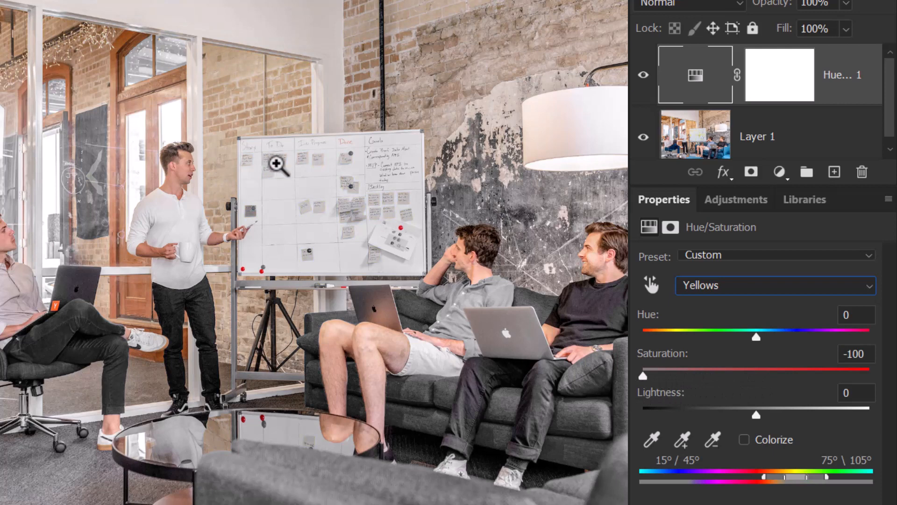
left_click_drag(643, 374, 671, 375)
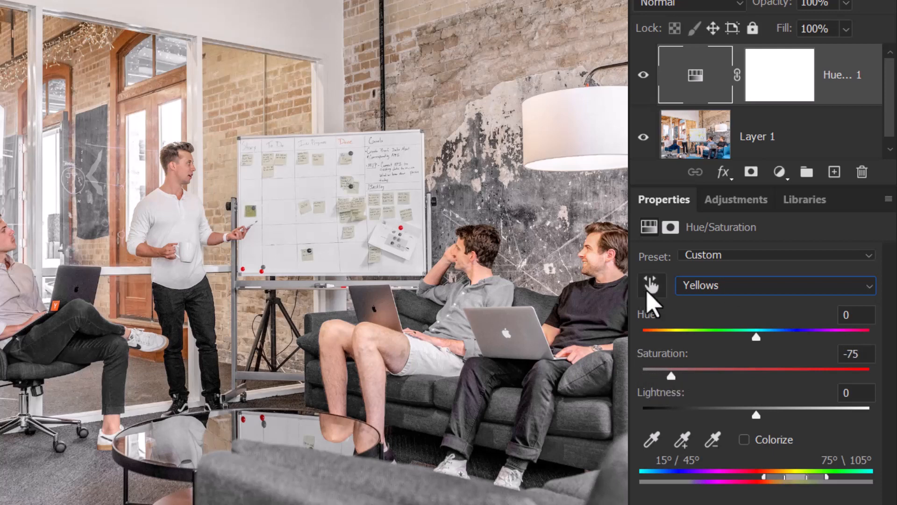
- Toggle the Hue/Saturation layer's visibility to compare the photo before and after the adjustment
left_click(643, 75)
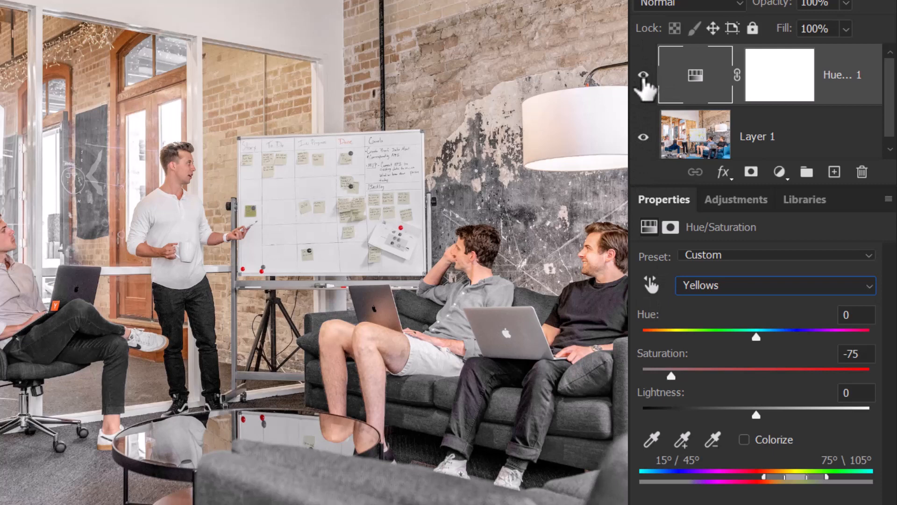
left_click(645, 76)
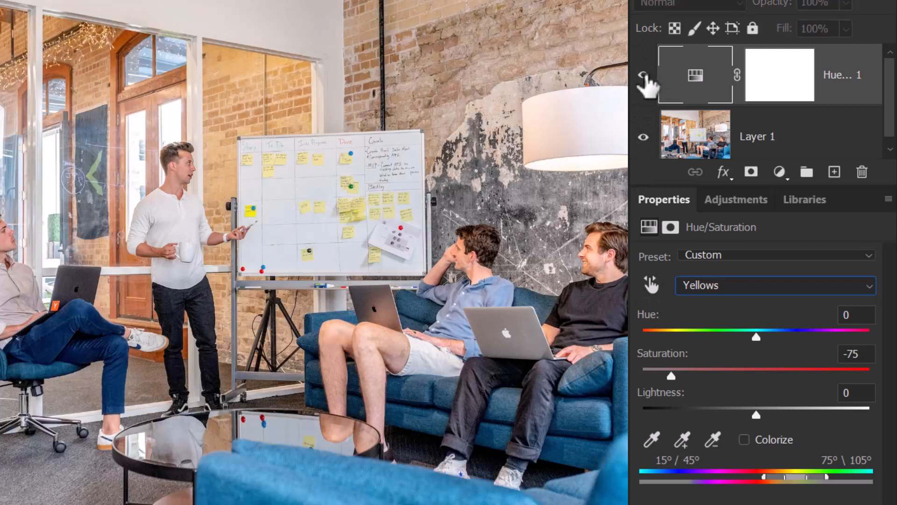
left_click(643, 75)
left_click(644, 75)
left_click(644, 75)
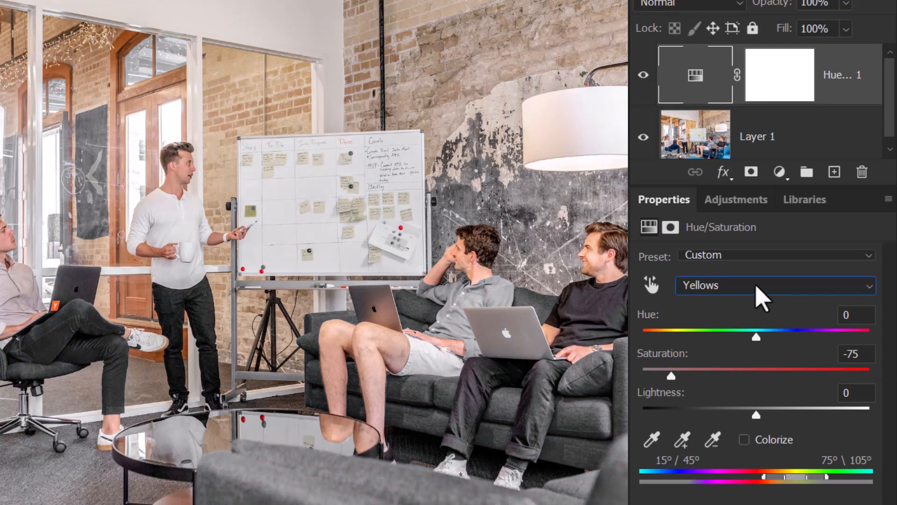
- Try changing the Magentas' saturation and raising the Yellows' saturation to +68
left_click(702, 290)
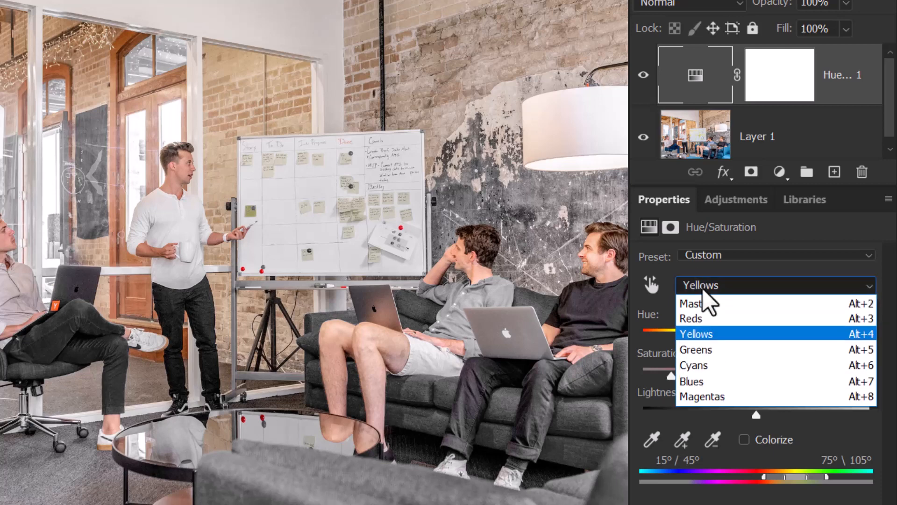
left_click(729, 398)
left_click_drag(757, 377, 834, 386)
left_click(715, 293)
left_click(700, 335)
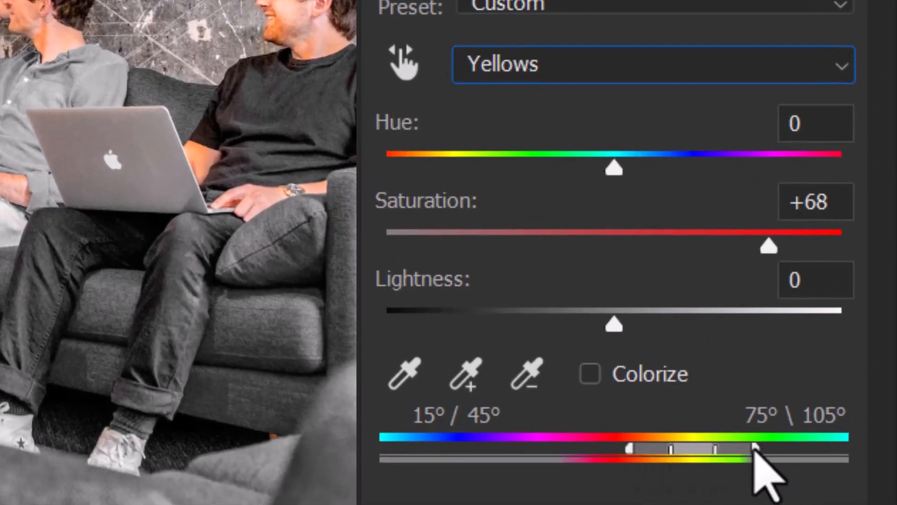
- Try widening the Yellows' range to outer limits of 236° and 167°, with the lower inner limit at 294°
left_click_drag(755, 447, 834, 450)
left_click_drag(627, 450, 469, 456)
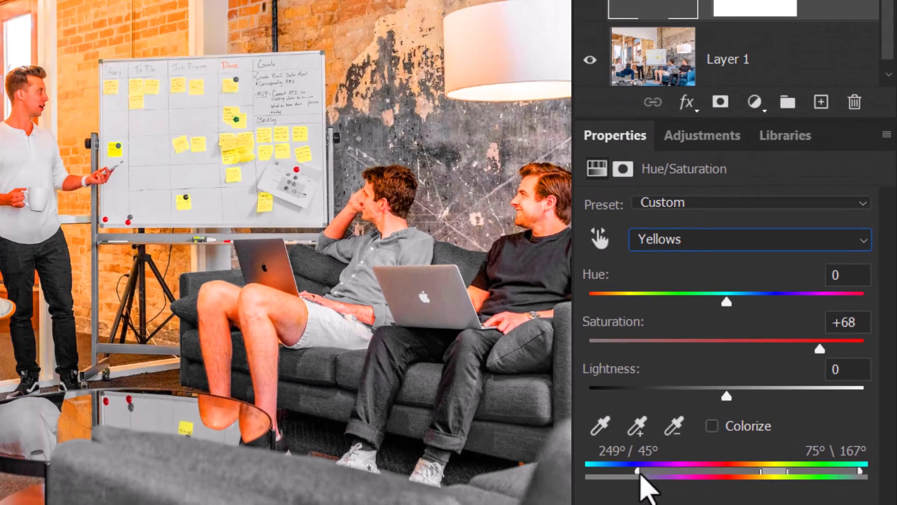
left_click_drag(640, 474, 625, 476)
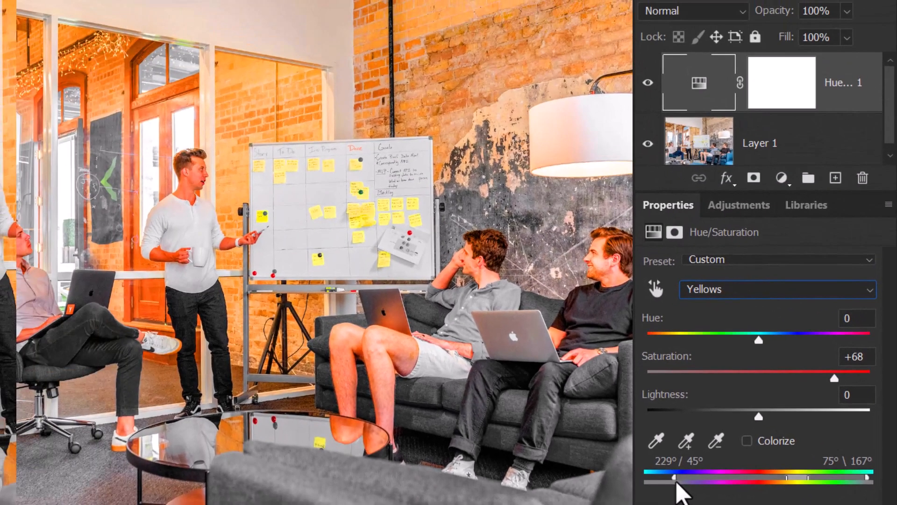
left_click_drag(677, 484, 682, 484)
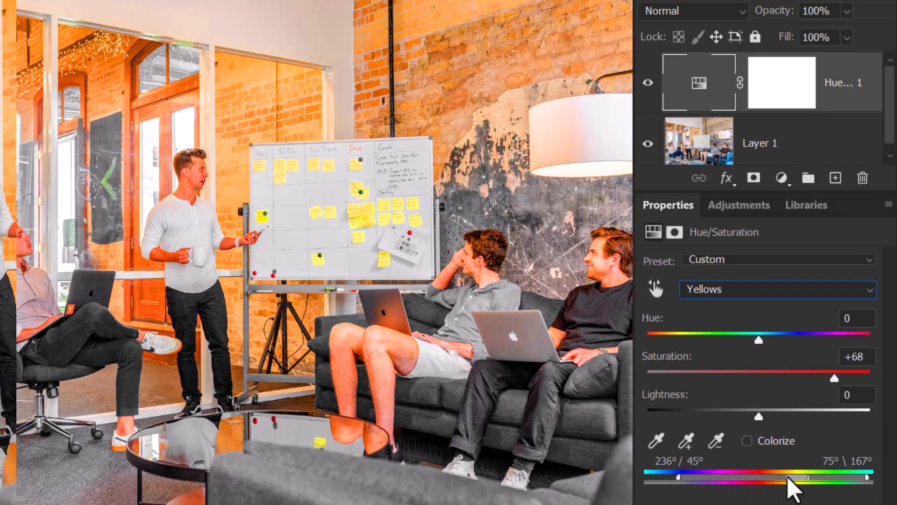
left_click_drag(788, 481, 720, 482)
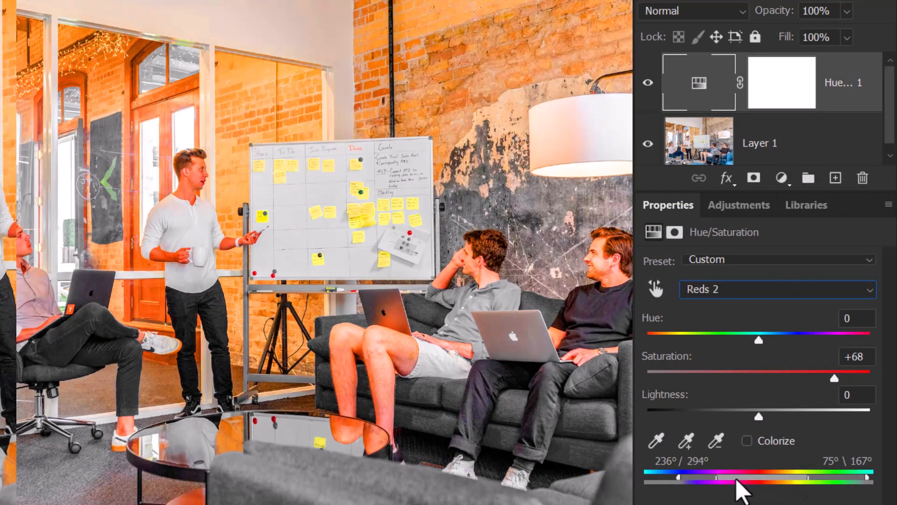
left_click_drag(812, 478, 848, 479)
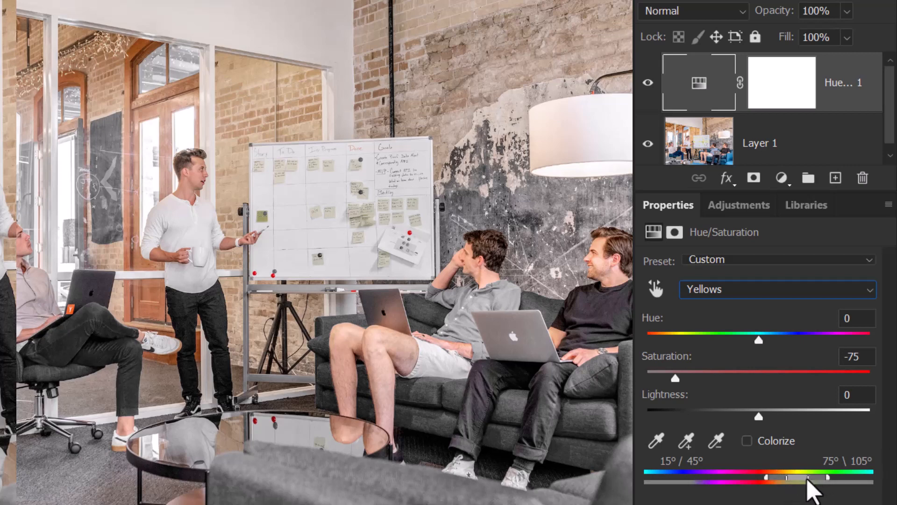
- Adjust the Yellows' range to 344°/30° and 65°\83°, and set its saturation to -5
left_click_drag(807, 478, 777, 477)
mouse_move(745, 372)
left_mouse_down()
mouse_move(774, 373)
mouse_move(753, 373)
left_mouse_up()
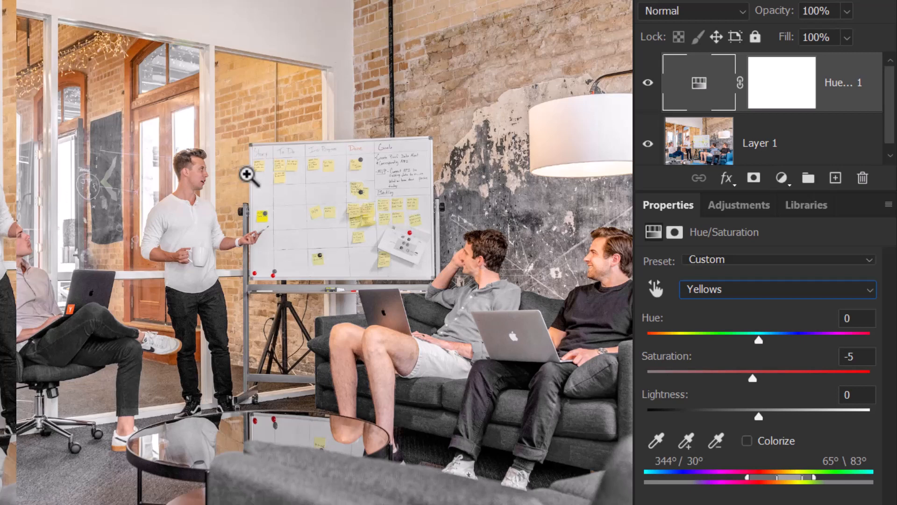
left_click(698, 90)
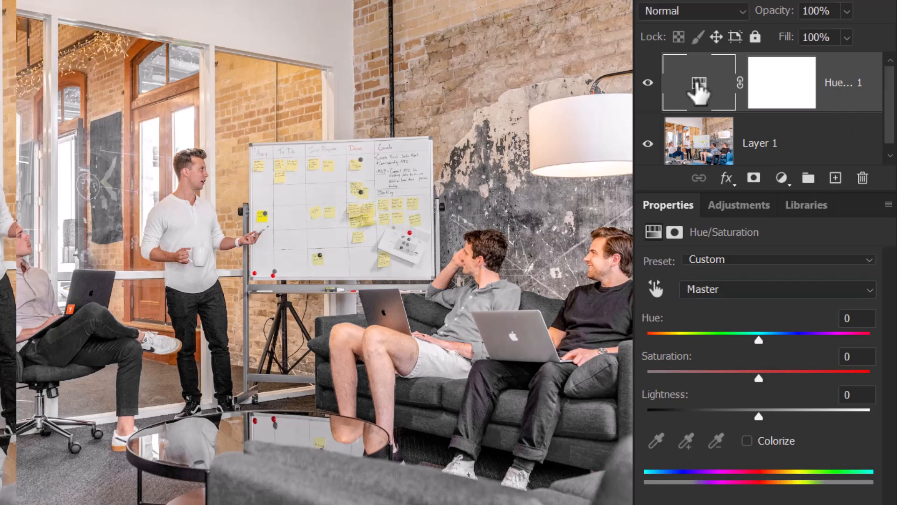
- Hide the first Hue/Saturation layer and add a second Hue/Saturation adjustment layer above it
left_click(648, 82)
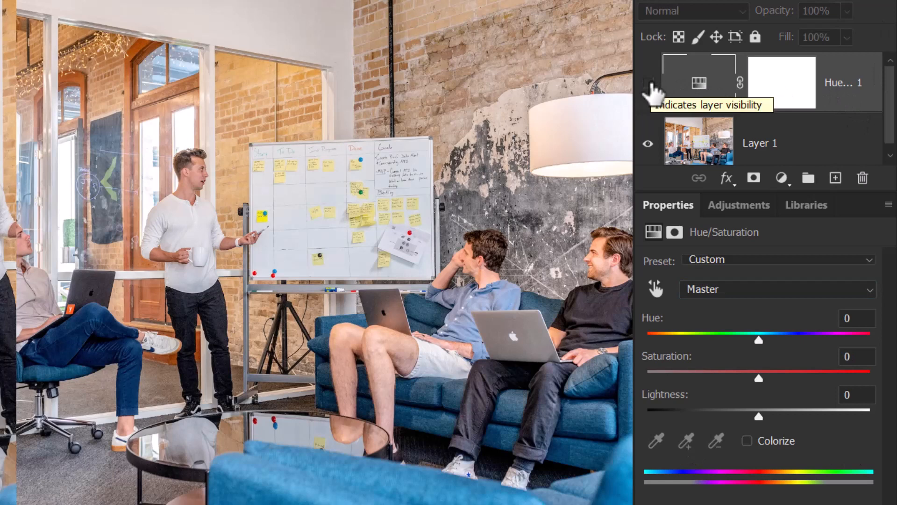
left_click(790, 183)
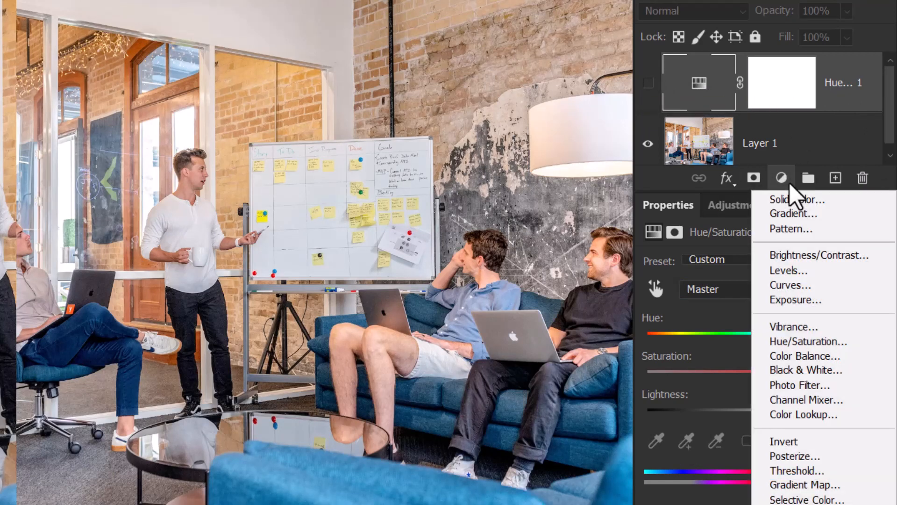
left_click(842, 341)
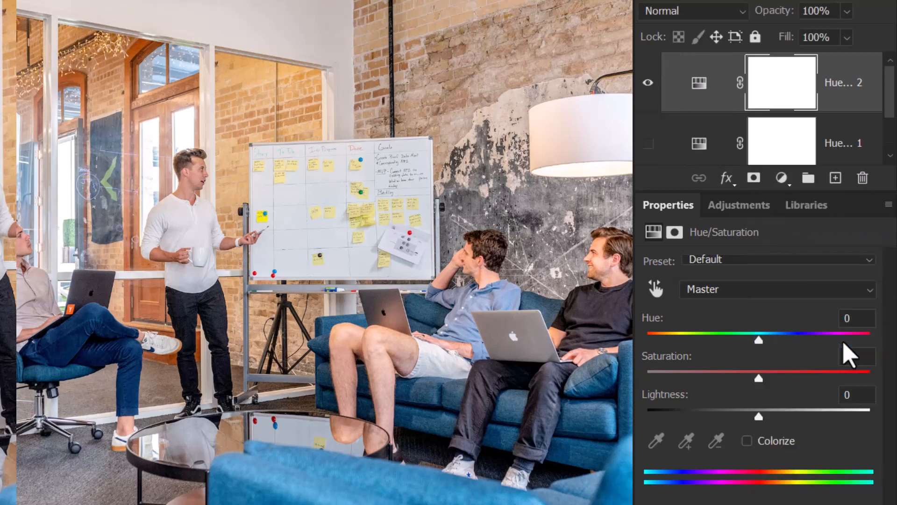
- Set the saturation of both the Reds and the Yellows to -100 in the second Hue/Saturation layer
left_click(708, 296)
left_click(713, 320)
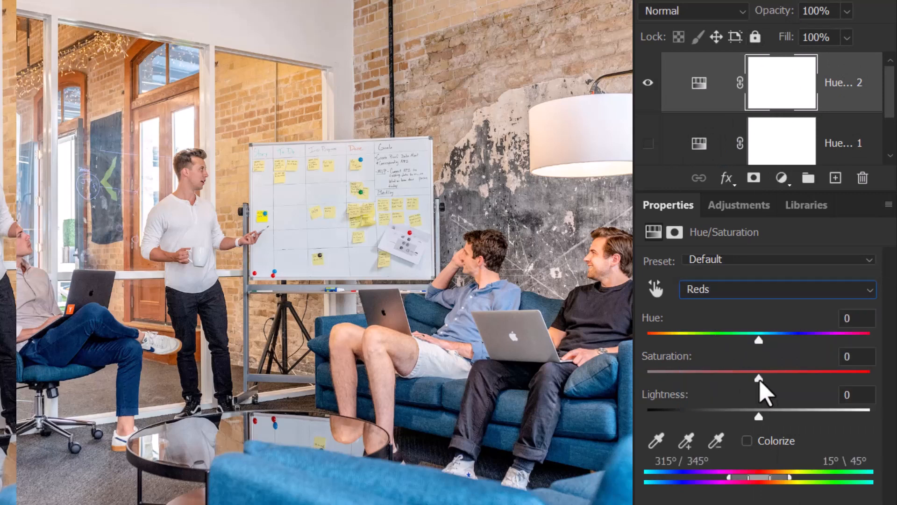
left_click_drag(760, 379, 645, 381)
left_click(724, 291)
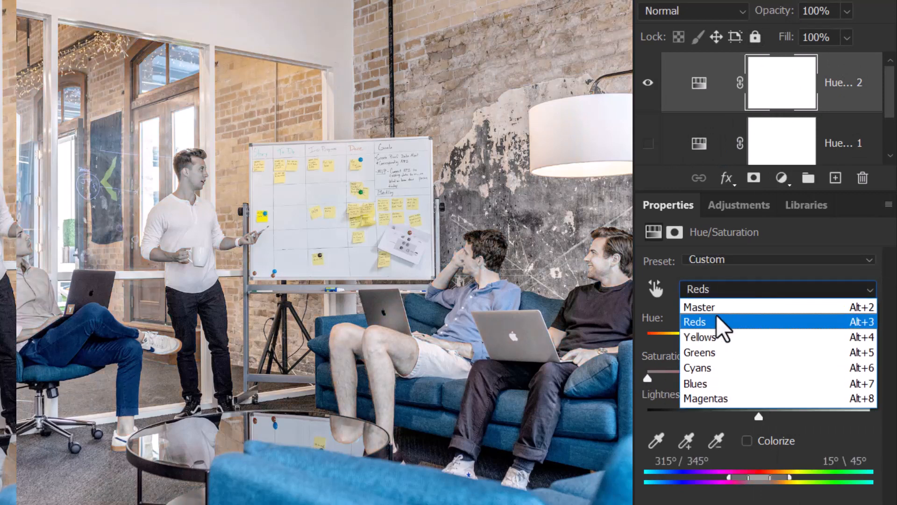
left_click(715, 336)
left_click_drag(760, 378, 648, 379)
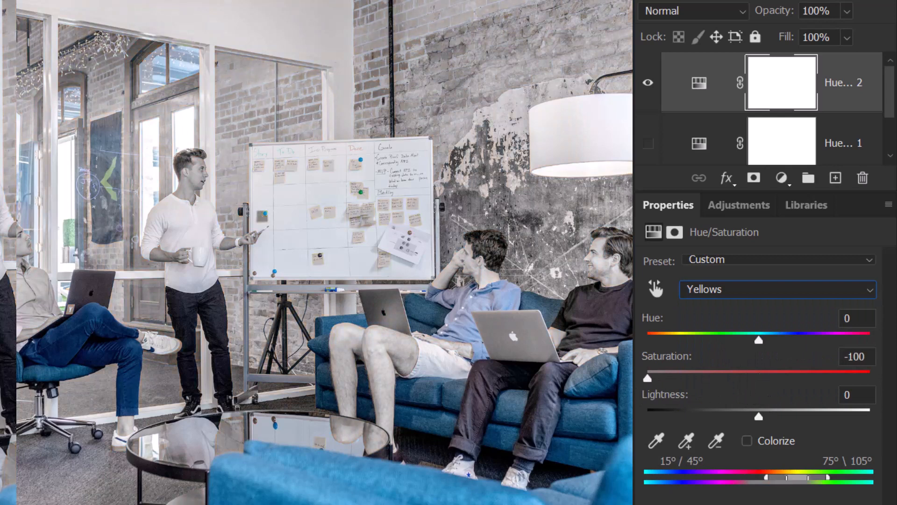
- Strongly lower the saturation of the Greens and the Magentas in the second Hue/Saturation layer
left_click(729, 288)
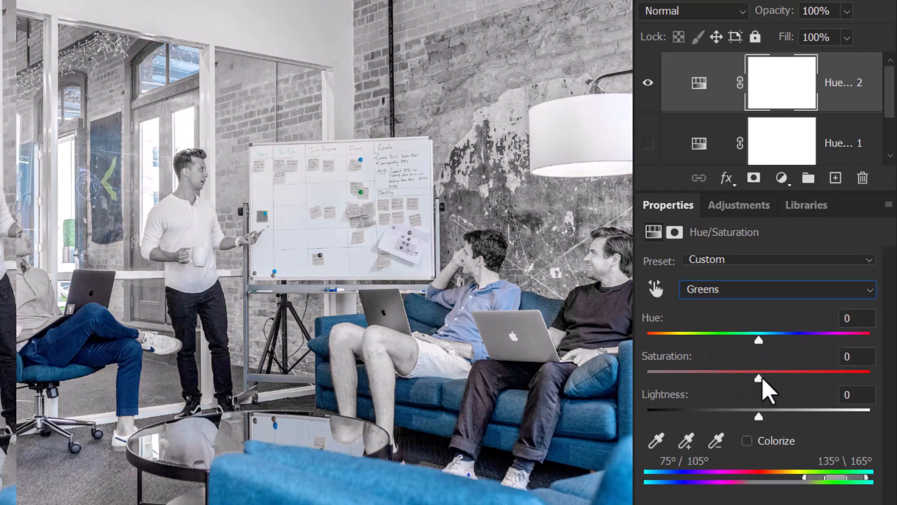
left_click_drag(759, 378, 665, 379)
left_click(720, 289)
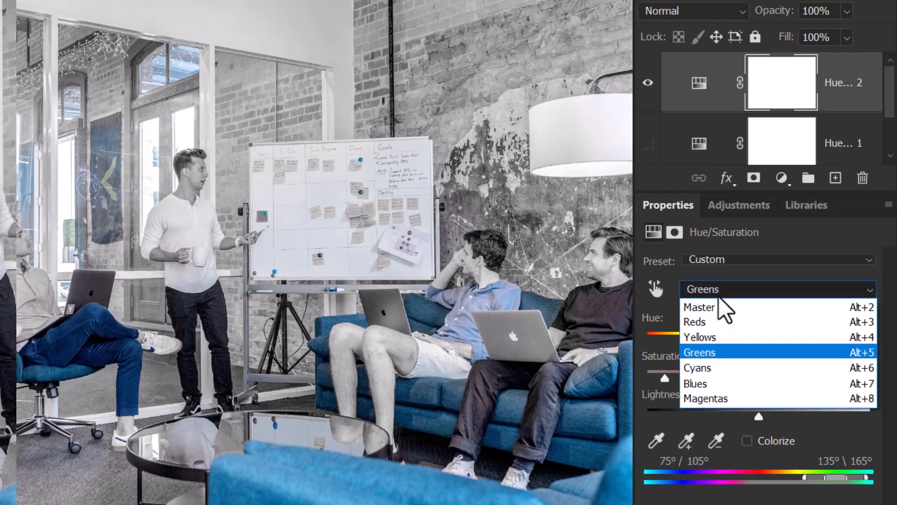
left_click(709, 399)
left_click_drag(759, 378, 651, 380)
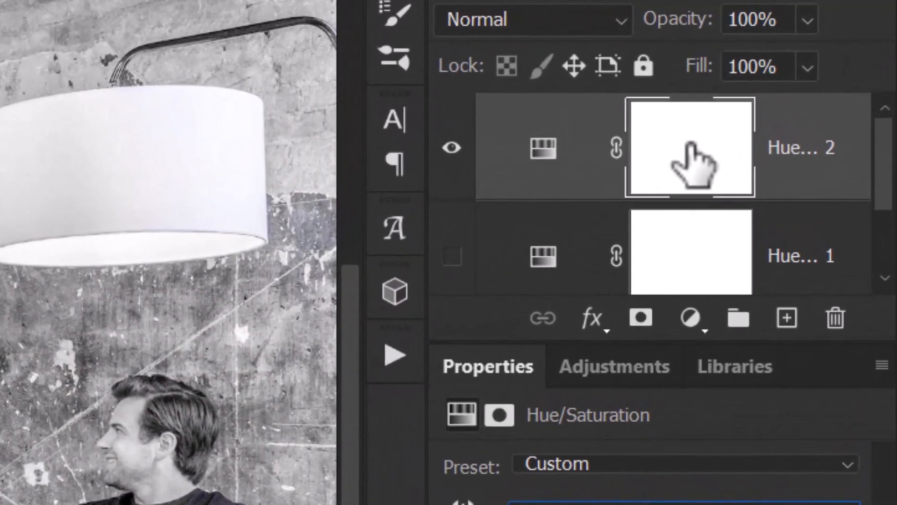
- Try painting black with the Brush on the second Hue/Saturation layer's mask over the standing man, and undo the stroke
left_click(692, 149)
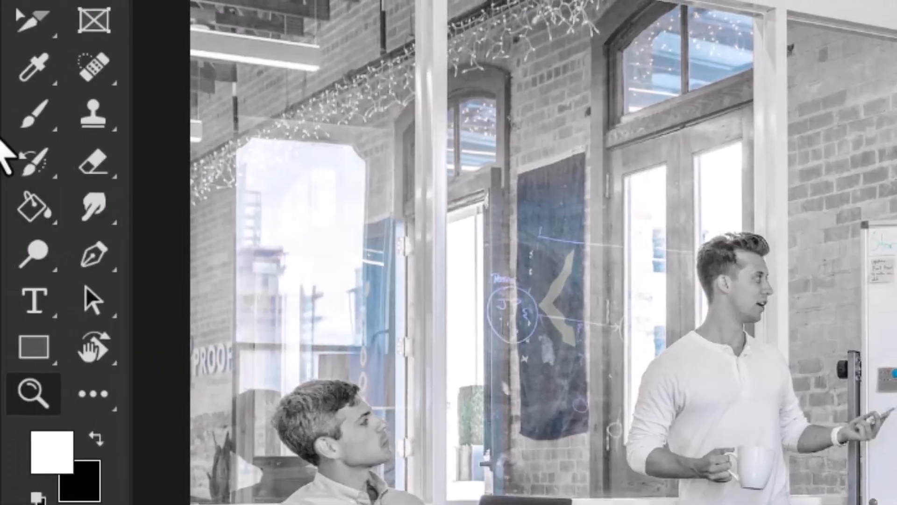
left_click(37, 115)
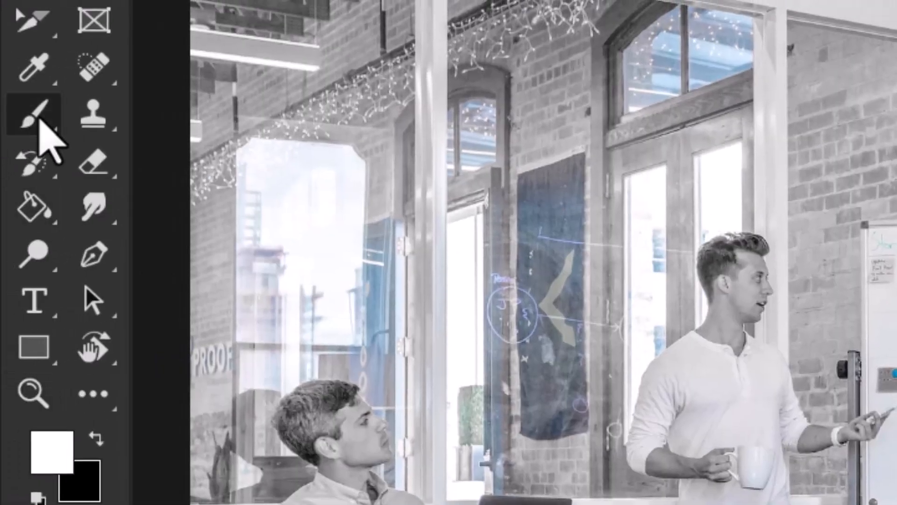
left_click(97, 439)
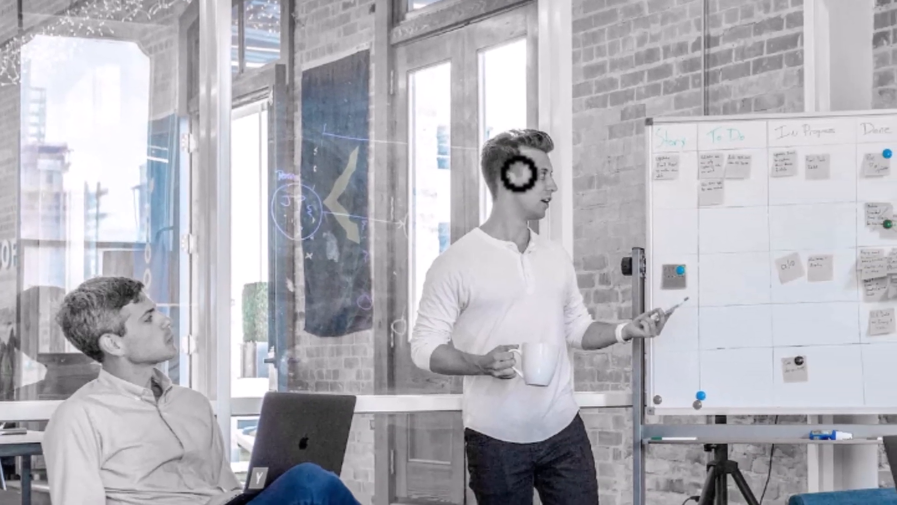
mouse_move(754, 266)
left_mouse_down()
mouse_move(760, 288)
mouse_move(745, 263)
left_mouse_up()
key("ctrl+z")
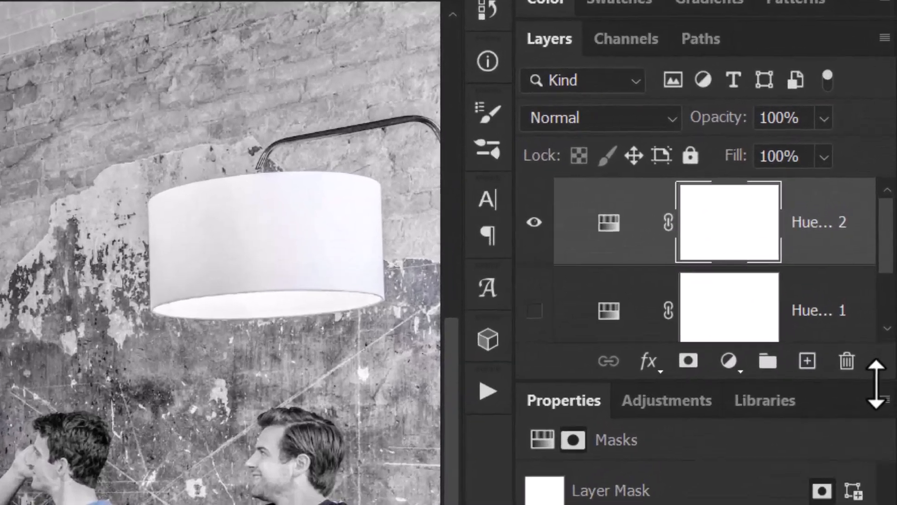
- Duplicate Layer 1 above both Hue/Saturation layers and hide the copy with a black layer mask
left_click_drag(881, 230, 884, 280)
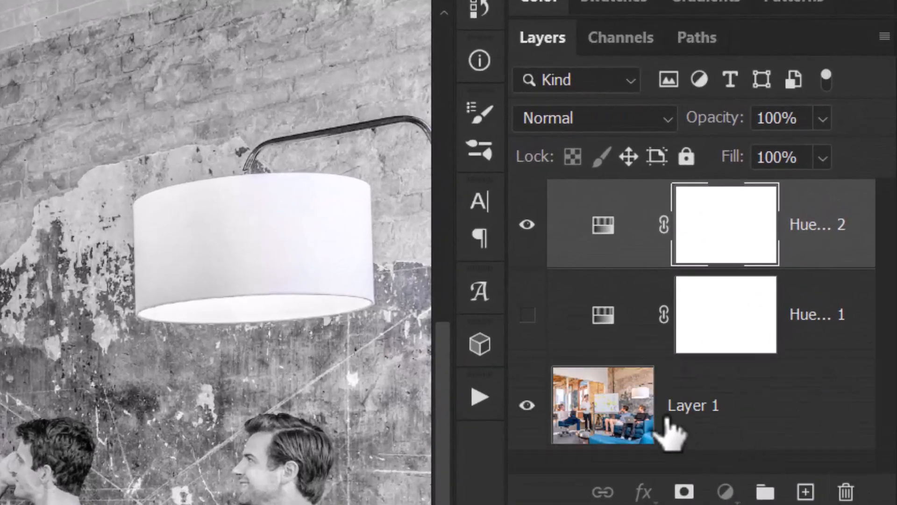
left_click(673, 428)
left_click_drag(780, 413, 804, 488)
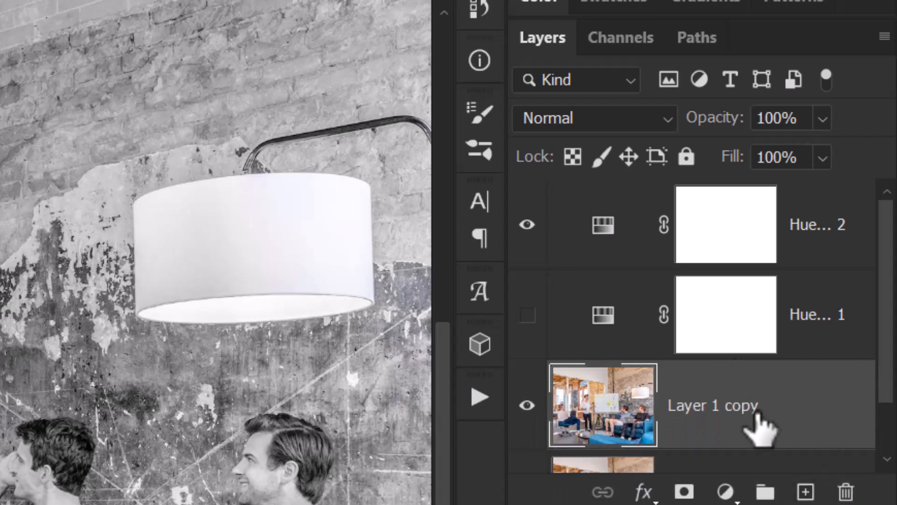
left_click_drag(736, 421, 761, 215)
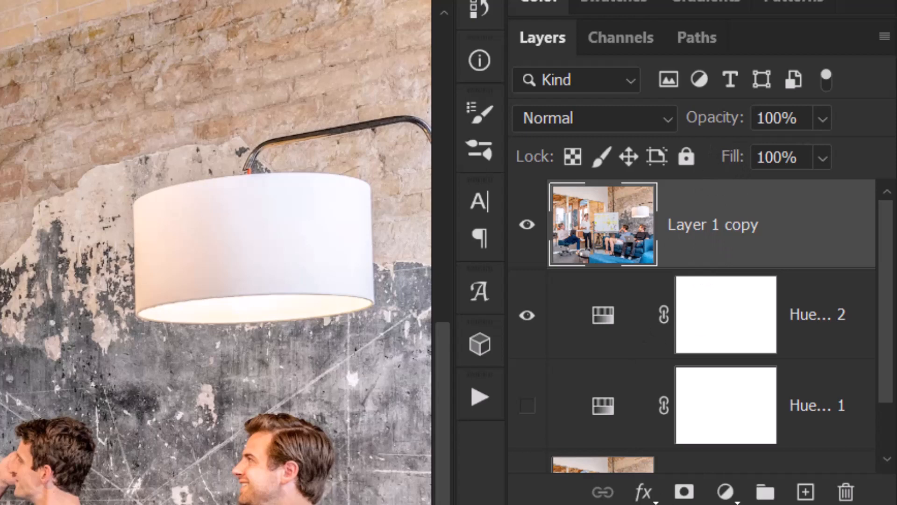
left_click(685, 491, "alt")
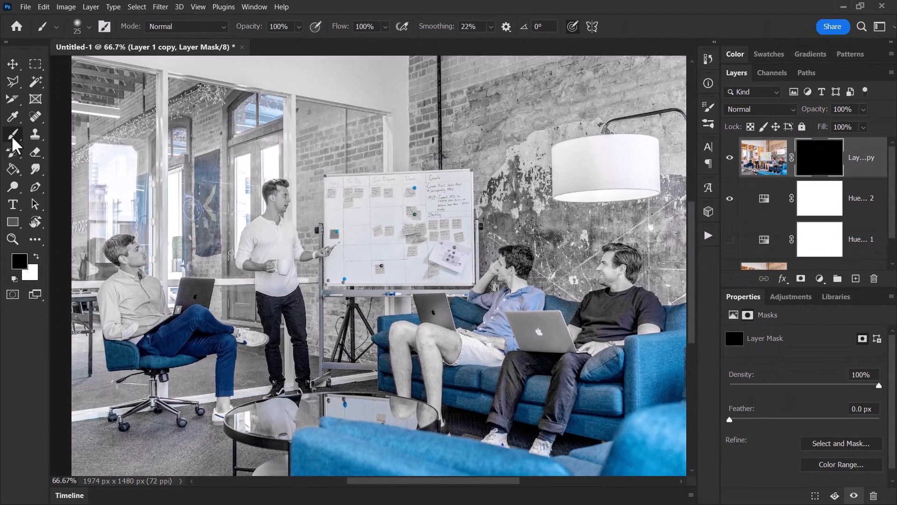
- Select the people with Select Subject and prepare a white Soft Round brush of 64 px
left_click(36, 258)
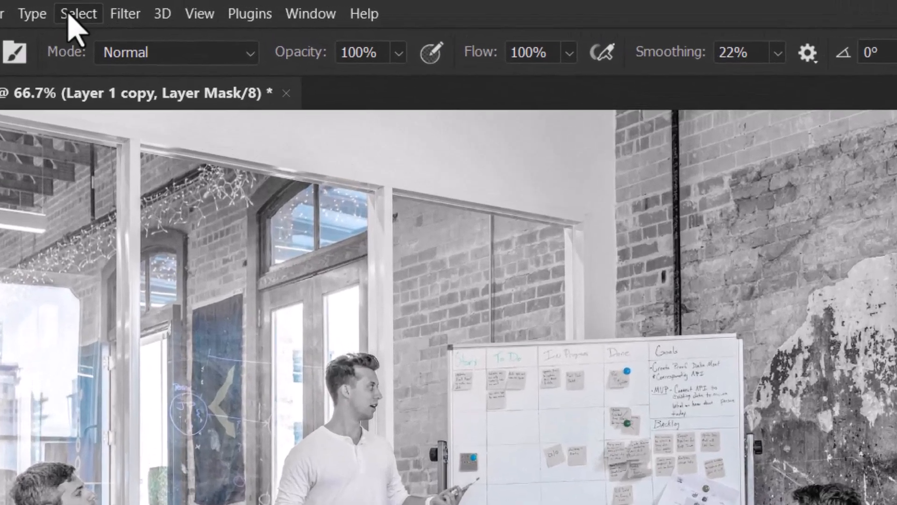
left_click(137, 7)
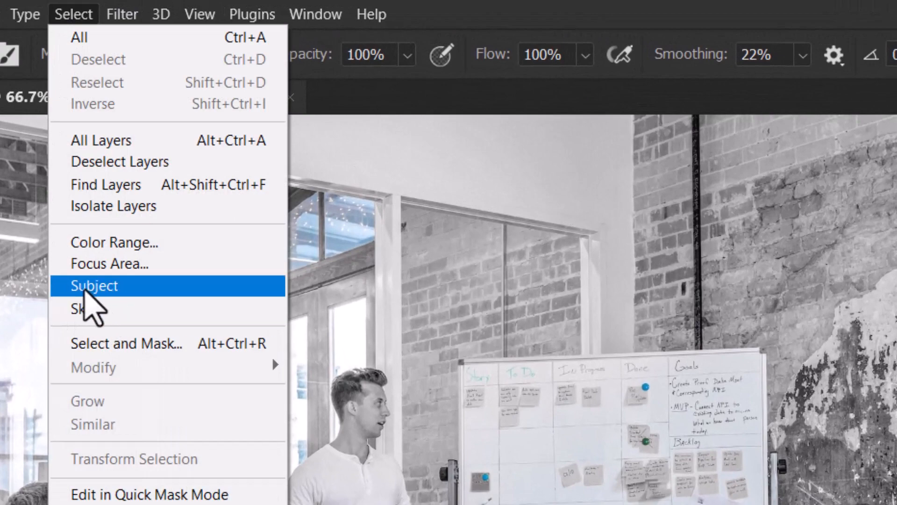
left_click(85, 290)
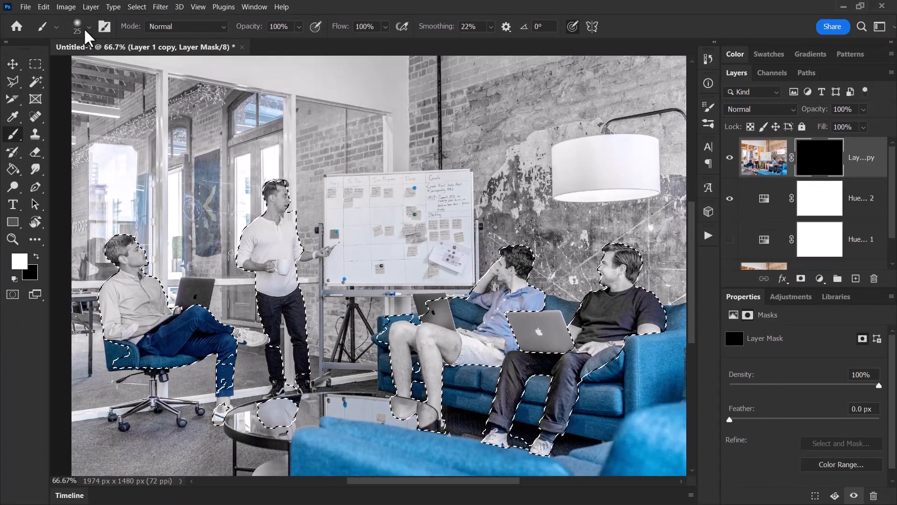
left_click(86, 33)
left_click_drag(77, 63, 92, 69)
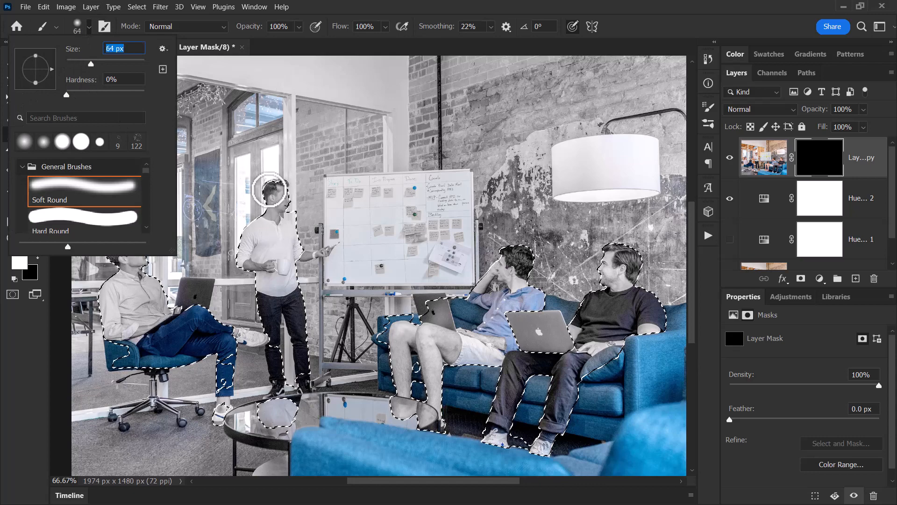
- Paint white on the mask over the standing man's face and hand, the chair man's face, and the blue-shirted man's face and arm
mouse_move(276, 190)
left_mouse_down()
mouse_move(290, 197)
mouse_move(282, 218)
left_mouse_up()
left_click_drag(261, 265, 275, 268)
left_click_drag(136, 250, 132, 267)
left_click_drag(513, 257, 514, 281)
key("bracketleft")
key("bracketleft")
key("bracketleft")
left_click_drag(494, 272, 481, 291)
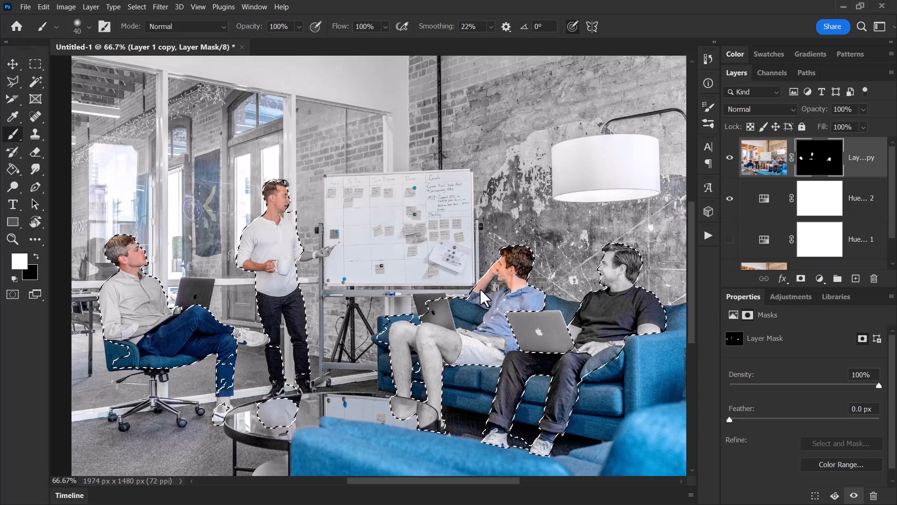
- Paint white on the mask over the face, forearm and hand of the man in the black T-shirt
key("bracketright")
key("bracketright")
key("bracketright")
left_click_drag(618, 257, 613, 279)
left_click_drag(657, 331, 642, 329)
left_click_drag(574, 333, 587, 350)
- Paint white on the mask over the bare legs of the man in shorts, using a smaller brush for the lower legs
key("bracketright")
key("bracketright")
key("bracketright")
left_click_drag(428, 334, 455, 345)
key("bracketleft")
key("bracketleft")
key("bracketleft")
key("bracketleft")
key("bracketleft")
mouse_move(432, 407)
left_mouse_down()
mouse_move(438, 354)
mouse_move(402, 392)
left_mouse_up()
- Deselect the people and paint white over the standing man's outstretched arm and hand with a much smaller brush
key("bracketright")
key("bracketright")
key("bracketright")
key("bracketright")
key("bracketright")
key("bracketright")
key("ctrl+d")
scroll(310, 256, "up", 19)
key("bracketleft")
key("bracketleft")
key("bracketleft")
key("bracketleft")
key("bracketleft")
key("bracketleft")
key("bracketleft")
key("bracketleft")
key("bracketleft")
key("bracketleft")
key("bracketleft")
key("bracketleft")
key("bracketleft")
key("bracketleft")
mouse_move(320, 267)
left_mouse_down()
mouse_move(305, 248)
mouse_move(280, 256)
left_mouse_up()
key("bracketleft")
key("bracketleft")
key("bracketleft")
mouse_move(396, 253)
left_mouse_down()
mouse_move(417, 198)
mouse_move(366, 234)
left_mouse_up()
scroll(484, 239, "down", 18)
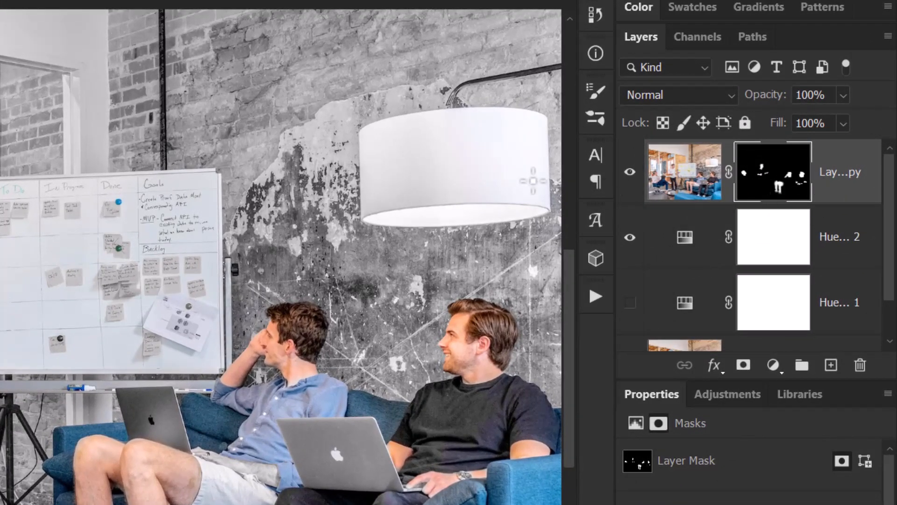
- Set the fill of the Layer 1 copy to 79% and of the second Hue/Saturation layer to 86%
left_click(844, 123)
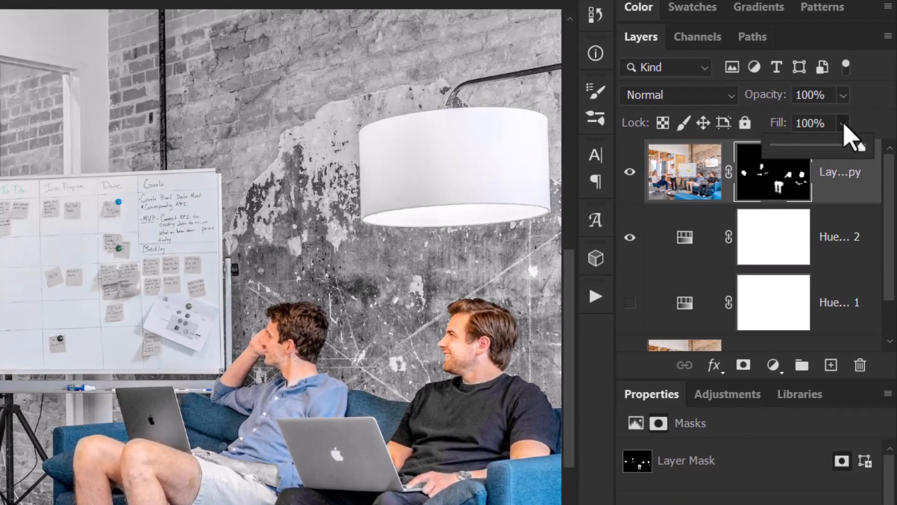
mouse_move(836, 148)
left_mouse_down()
mouse_move(826, 148)
mouse_move(844, 149)
left_mouse_up()
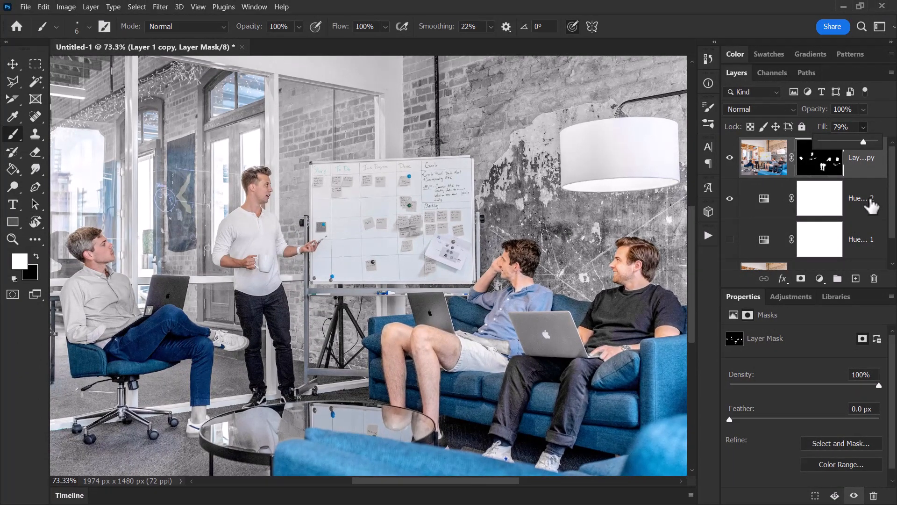
left_click(871, 205)
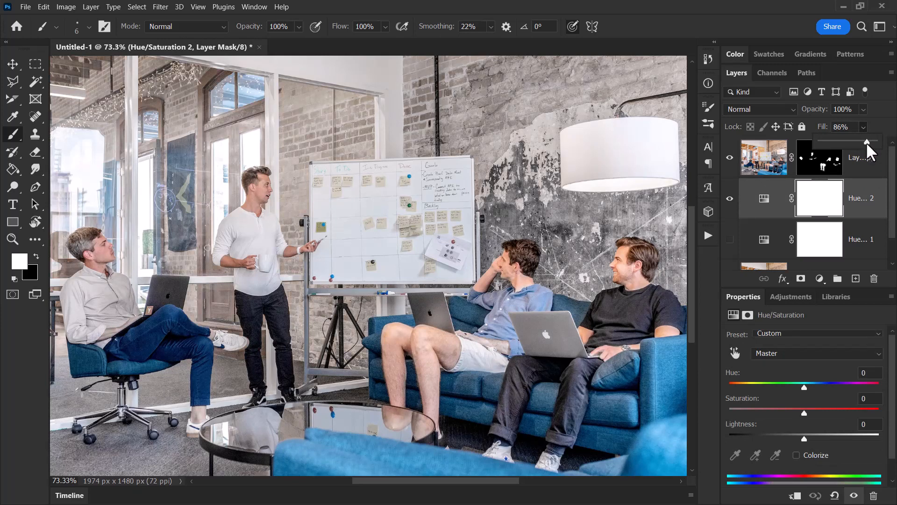
- Add a Hue/Saturation adjustment layer above the Layer 1 copy and clip it to that copy
left_click(871, 162)
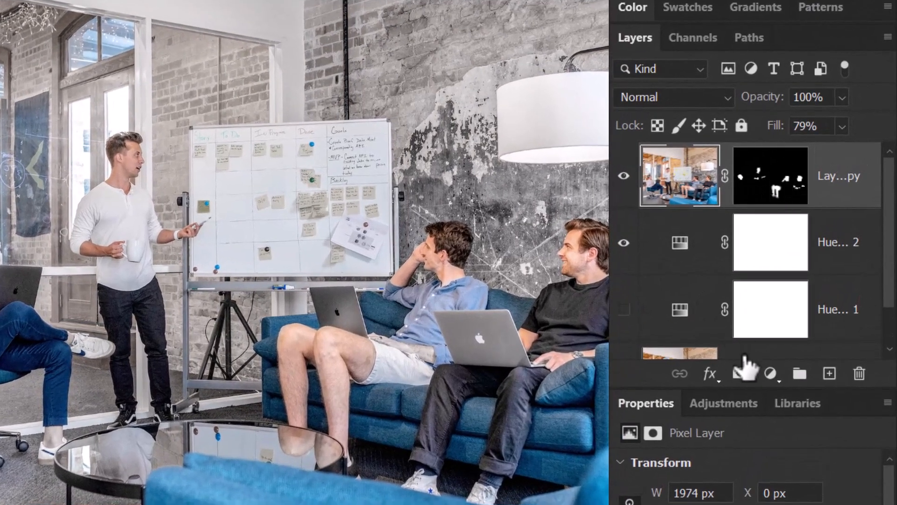
left_click(770, 374)
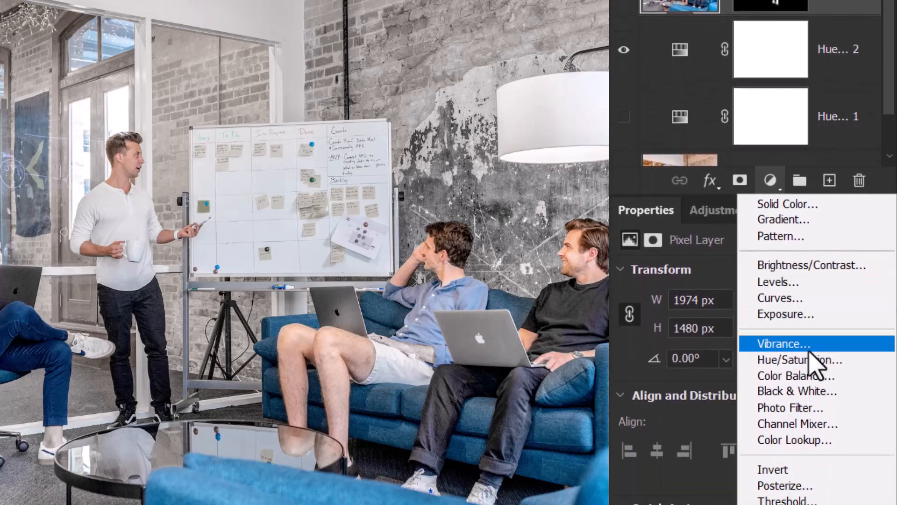
left_click(815, 360)
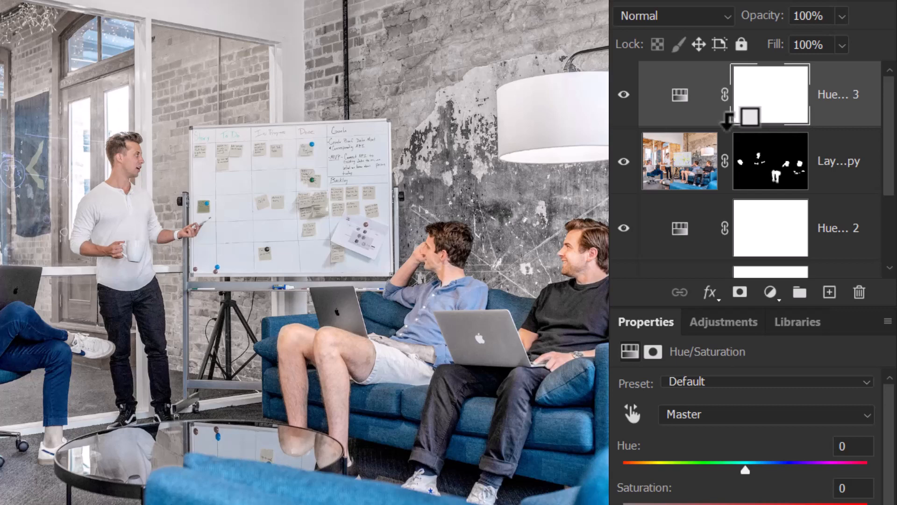
left_click(785, 121, "alt")
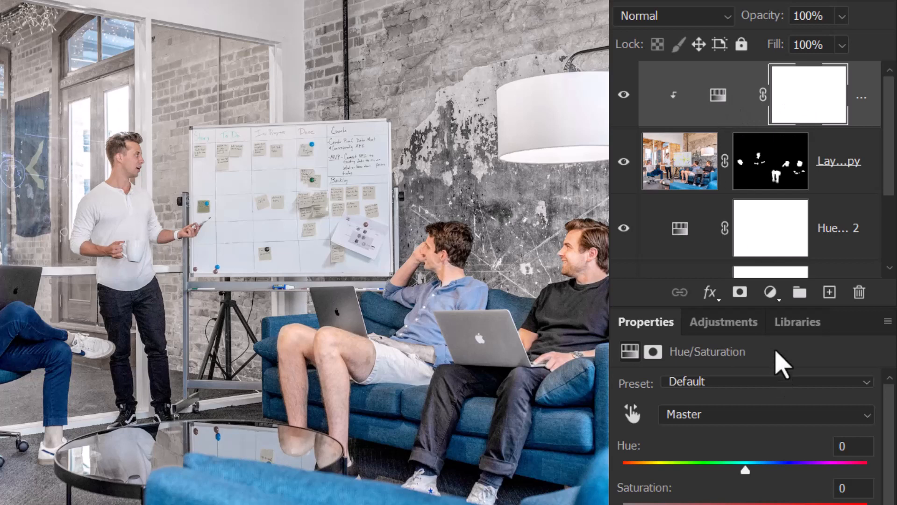
- Set the Master saturation of the clipped Hue/Saturation layer to +12, keeping its hue at 0
left_click(717, 108)
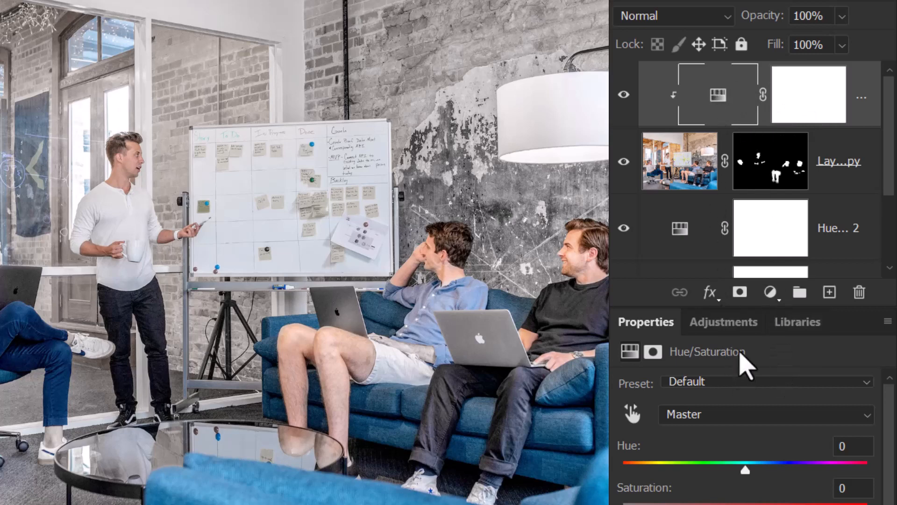
left_click_drag(740, 292, 737, 174)
mouse_move(748, 333)
left_mouse_down()
mouse_move(661, 333)
mouse_move(795, 320)
mouse_move(738, 337)
mouse_move(751, 336)
mouse_move(737, 332)
mouse_move(754, 336)
mouse_move(746, 337)
left_mouse_up()
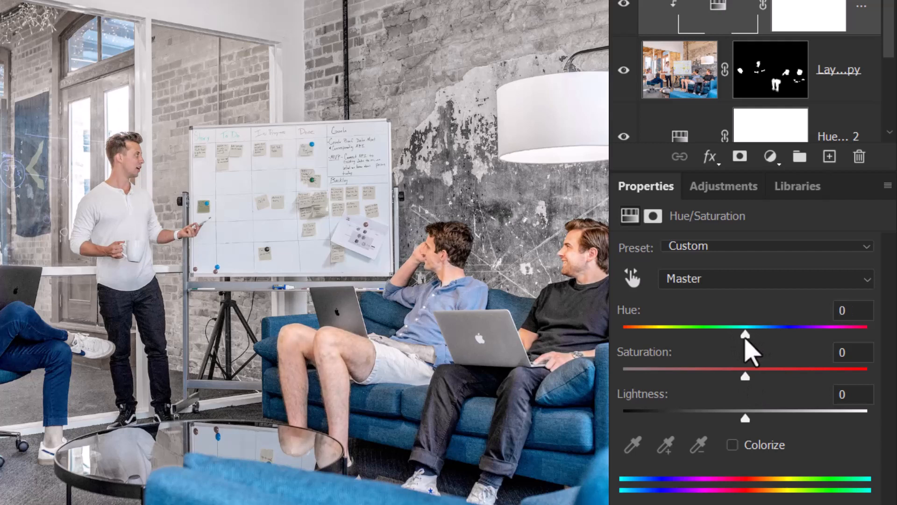
mouse_move(745, 377)
left_mouse_down()
mouse_move(718, 378)
mouse_move(867, 378)
mouse_move(751, 377)
mouse_move(760, 377)
left_mouse_up()
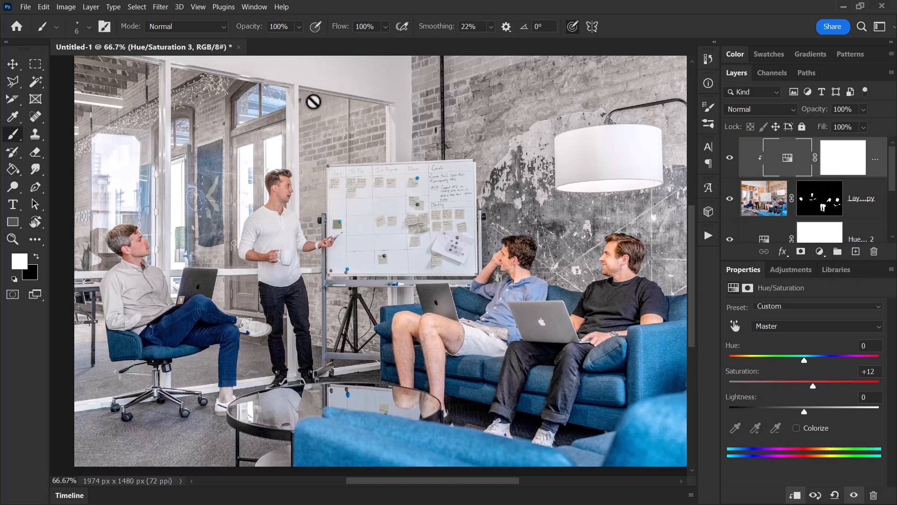
- Add a Curves adjustment layer on top and shape a gentle S-curve with raised highlights and midtones and lowered shadows
left_click(820, 252)
left_click(829, 321)
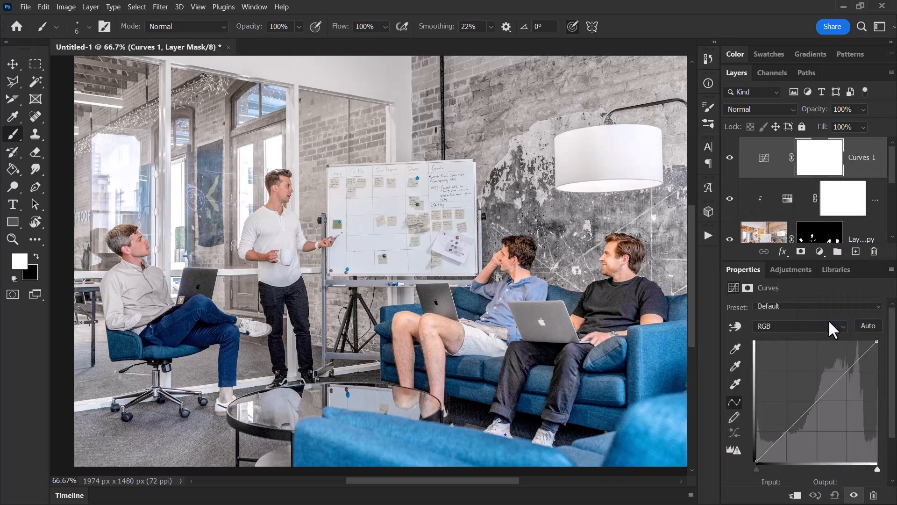
left_click(858, 358)
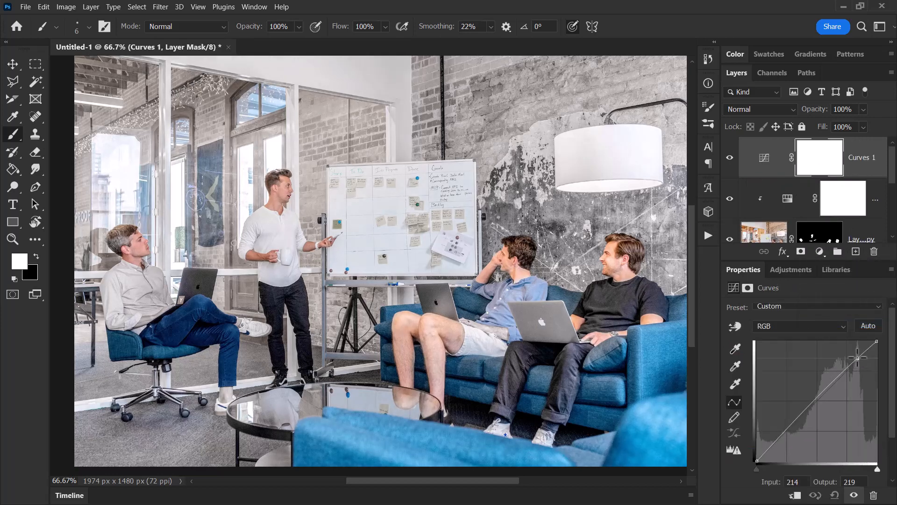
left_click_drag(790, 428, 792, 438)
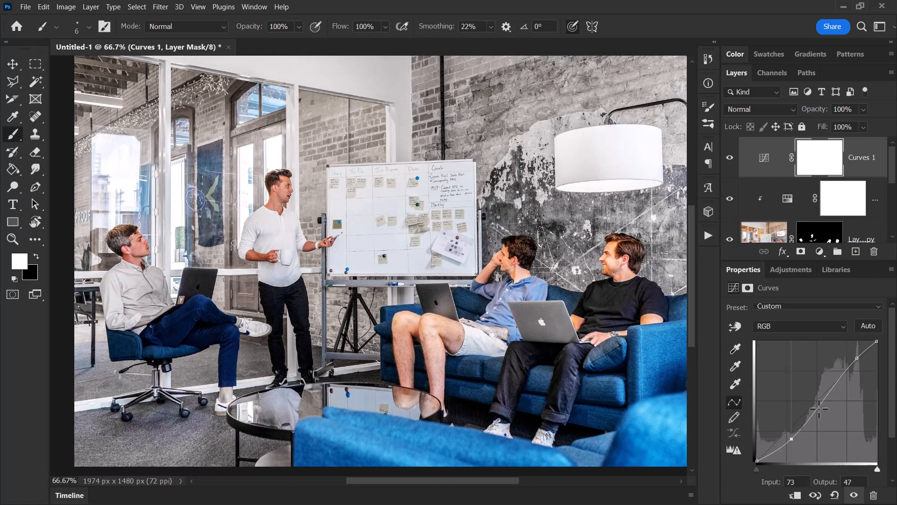
left_click_drag(818, 409, 815, 400)
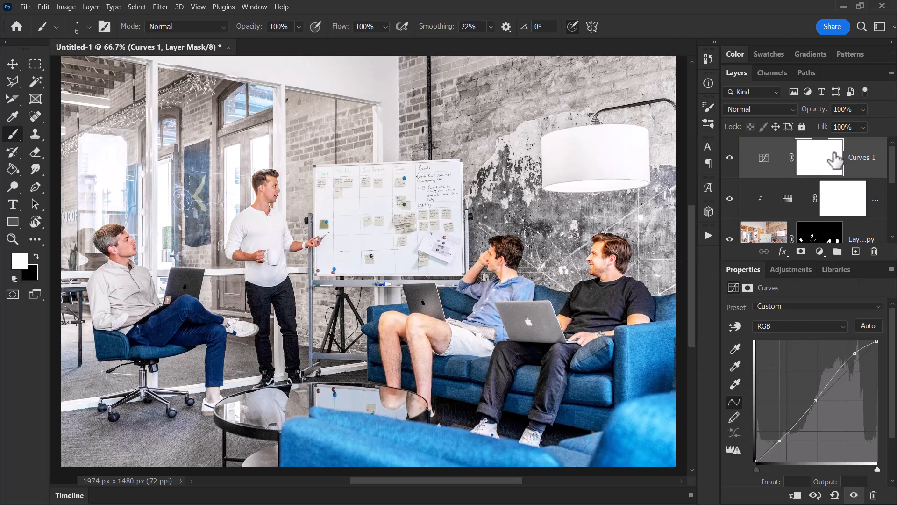
- Hide the masked photo copy, its clipped layer and the second Hue/Saturation layer, and show the first Hue/Saturation layer
left_click_drag(888, 262, 886, 408)
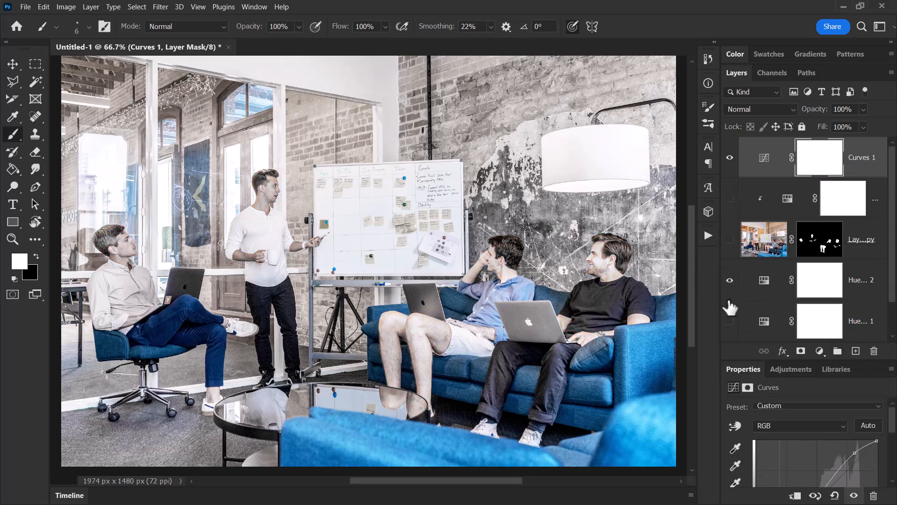
left_click(729, 280)
left_click(730, 321)
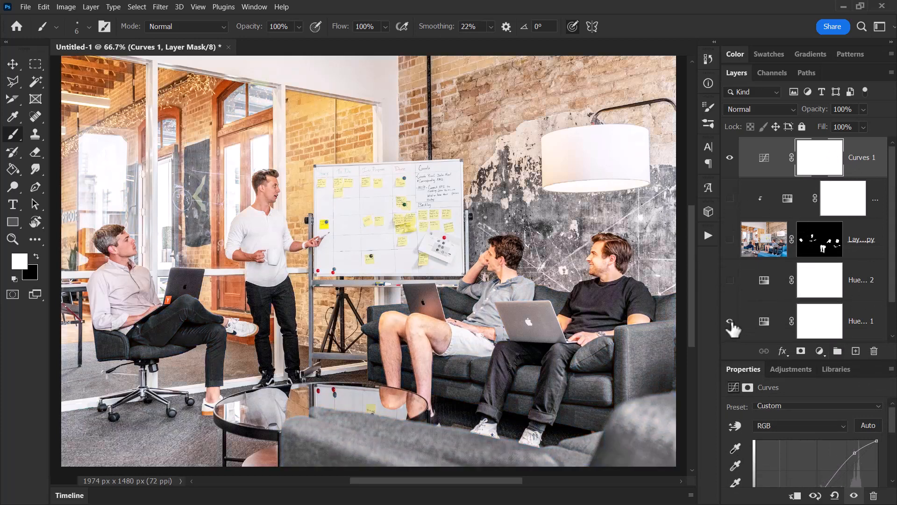